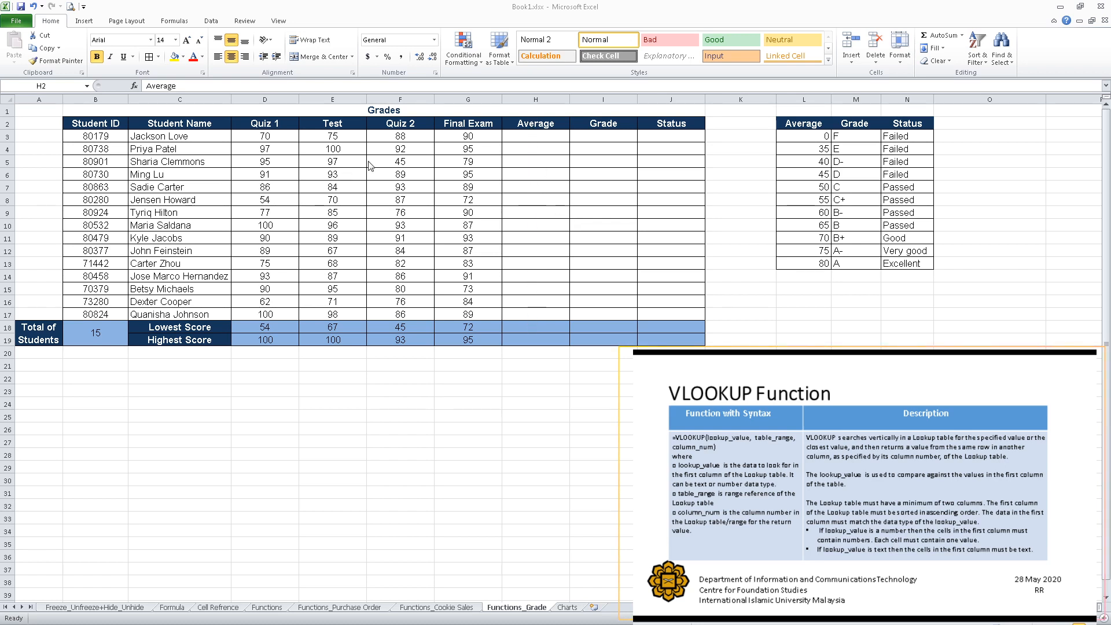
# Compute the first student's average of D3:G3 in the Average column using the AVERAGE function.
pyautogui.click(513, 137)
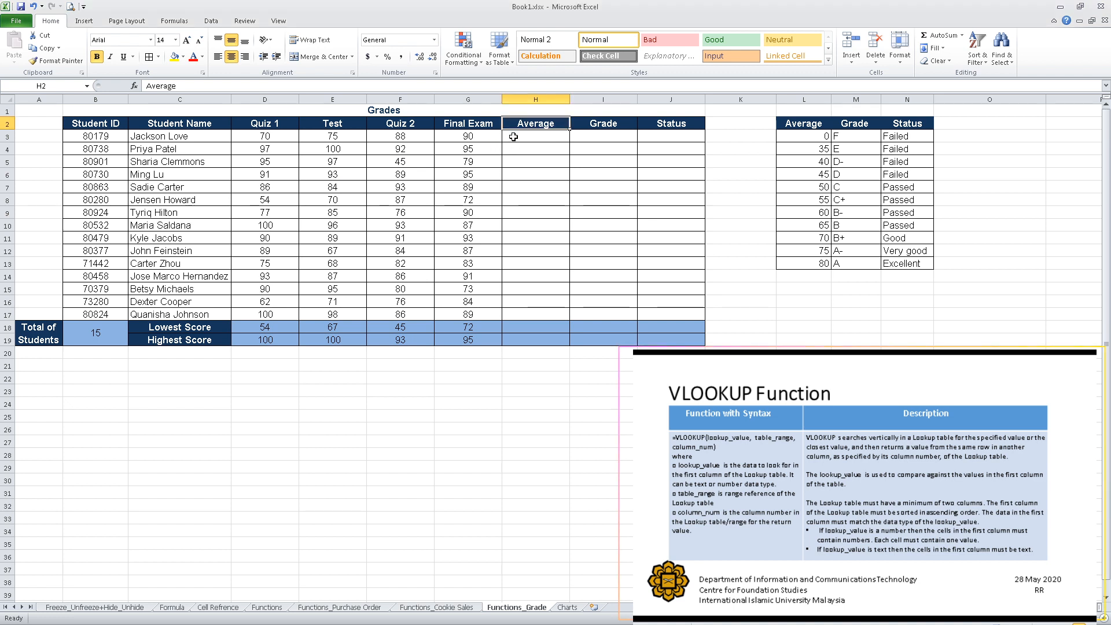
pyautogui.click(514, 136)
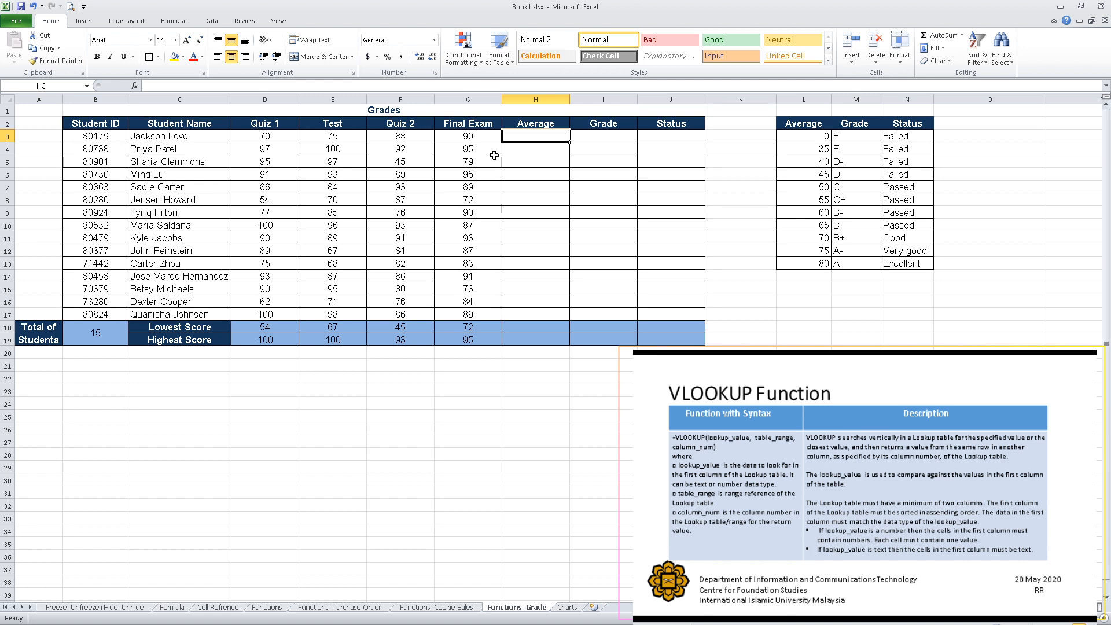
pyautogui.click(963, 36)
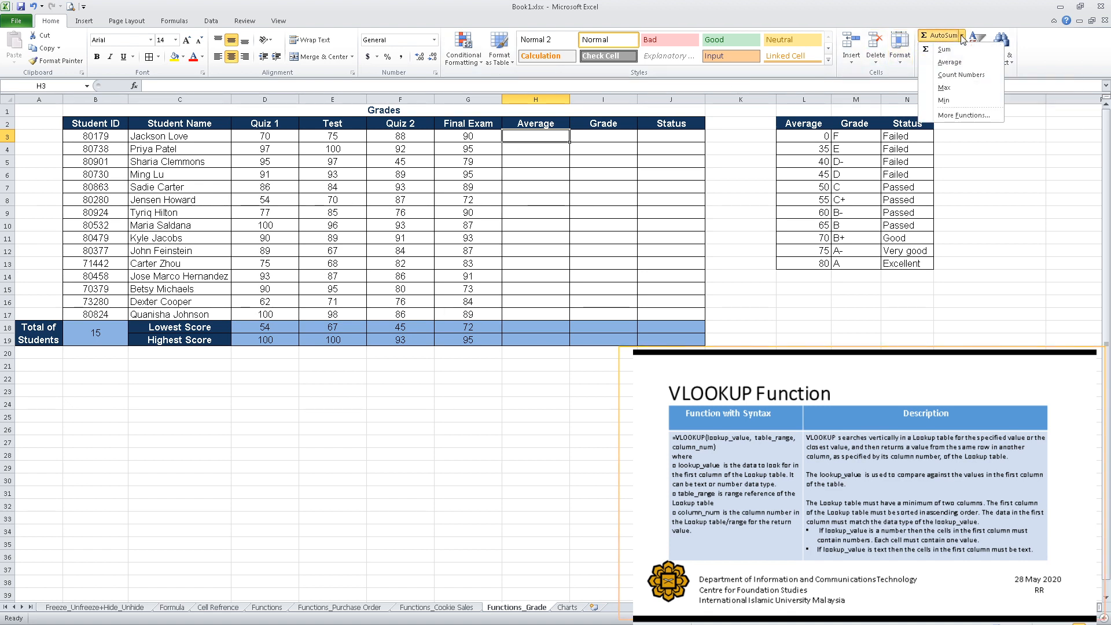
pyautogui.click(961, 62)
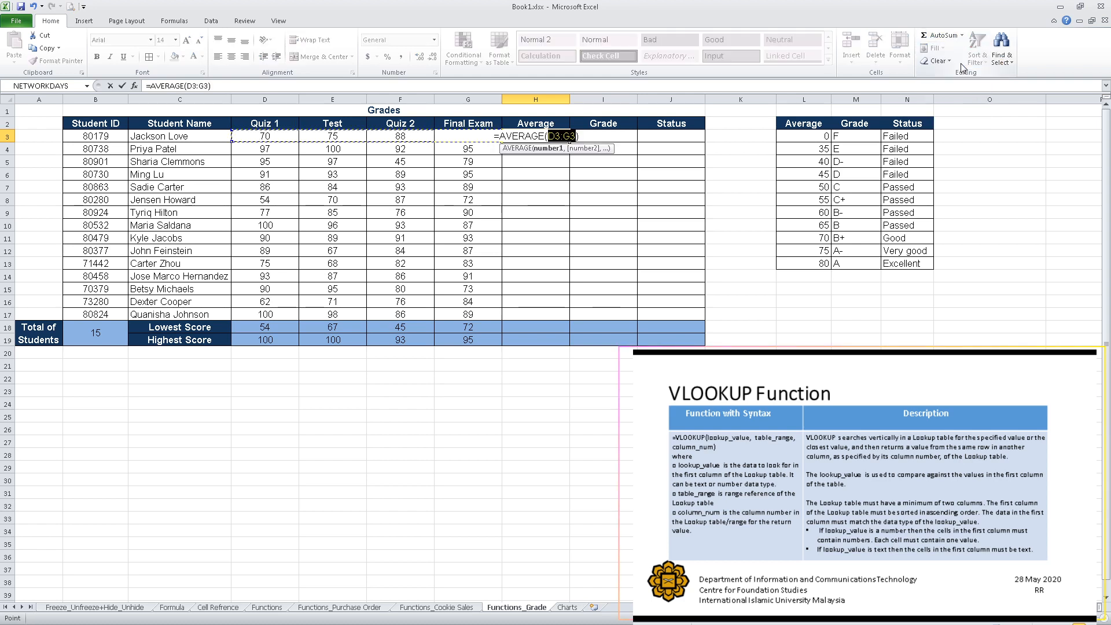
pyautogui.press('Return')
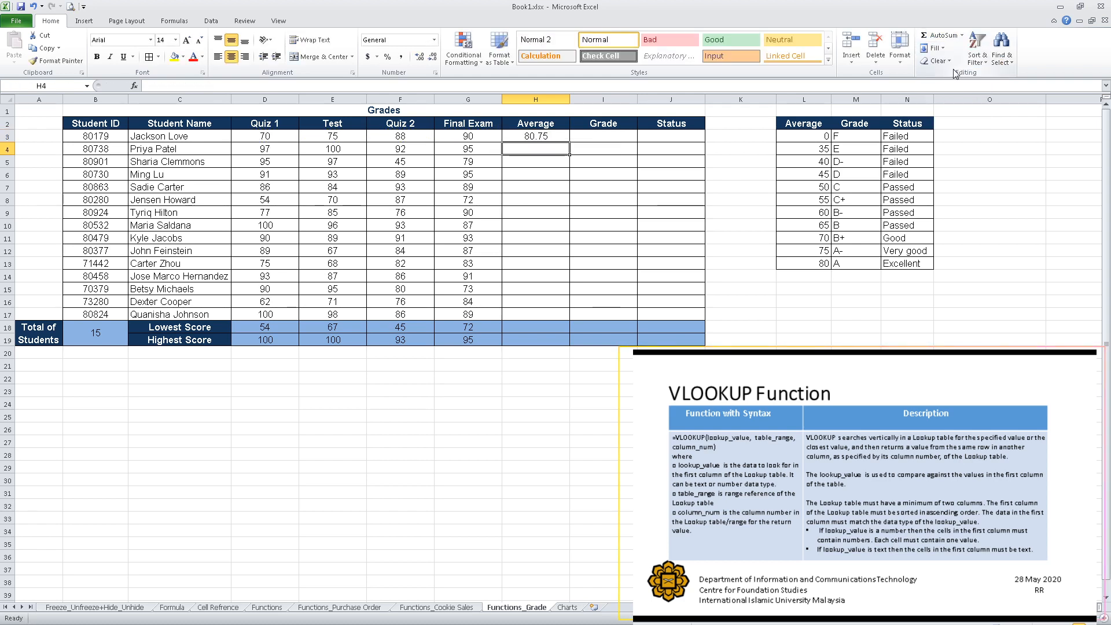
# Fill the average formula down the Average column for all students through row 17.
pyautogui.click(547, 138)
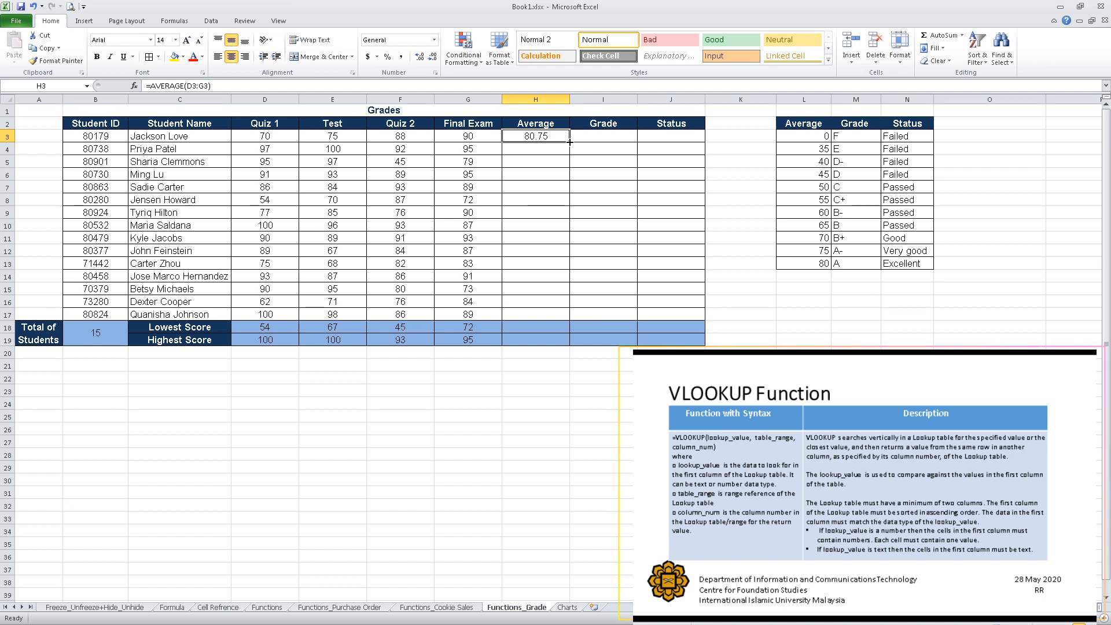
pyautogui.moveTo(570, 141); pyautogui.dragTo(554, 318)
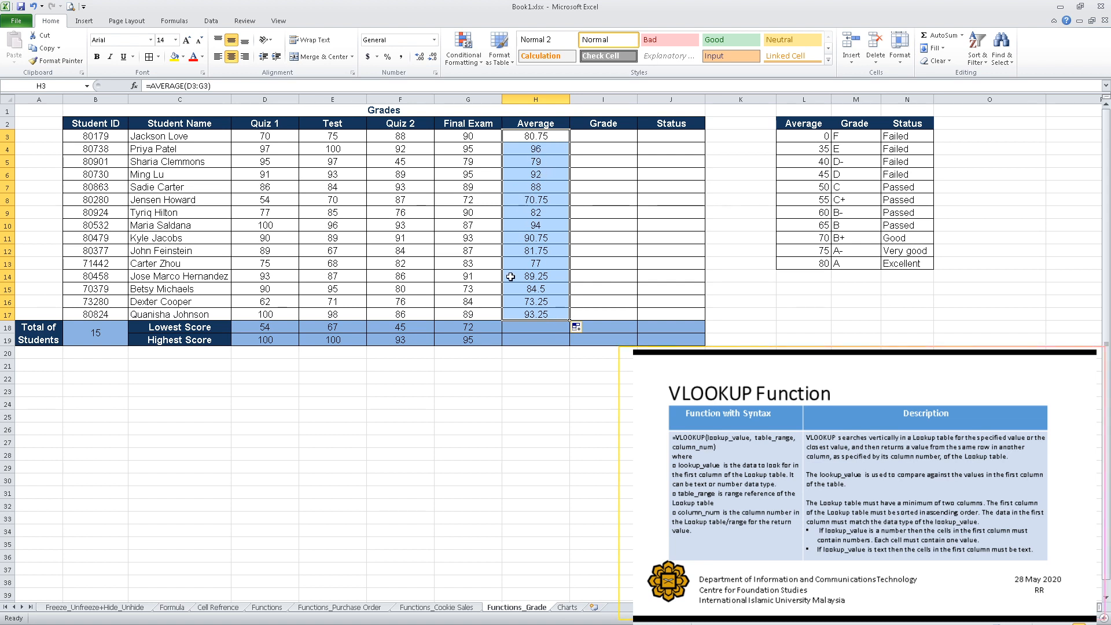
pyautogui.click(540, 277)
pyautogui.click(550, 140)
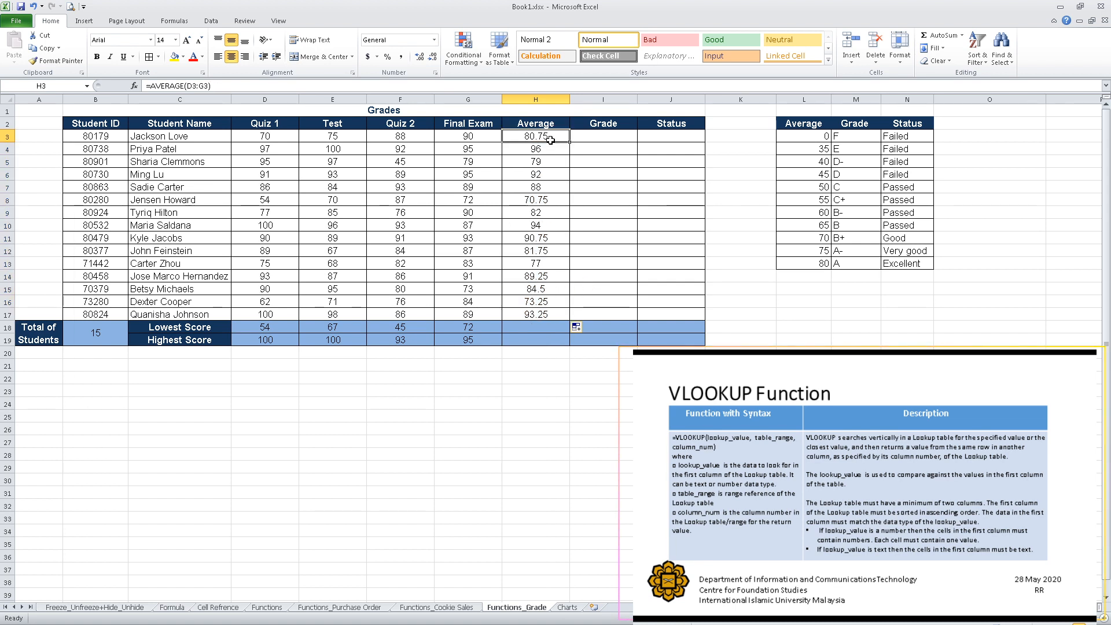
# Start a VLOOKUP formula in the first Grade cell using the student's average H3 as lookup value.
pyautogui.click(610, 139)
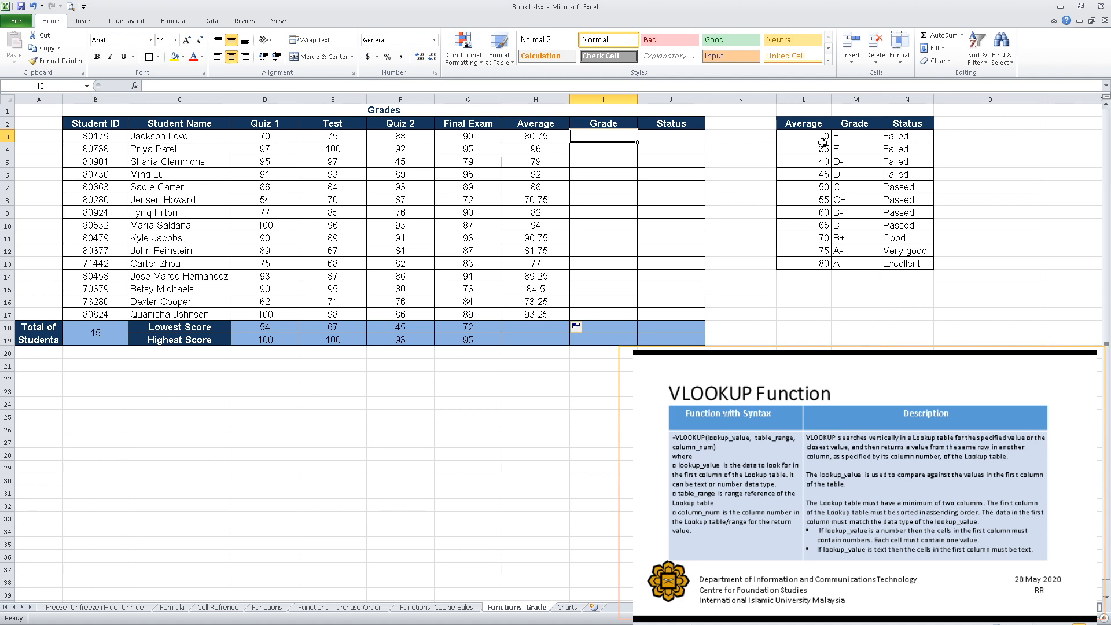
pyautogui.doubleClick(607, 137)
pyautogui.write('=')
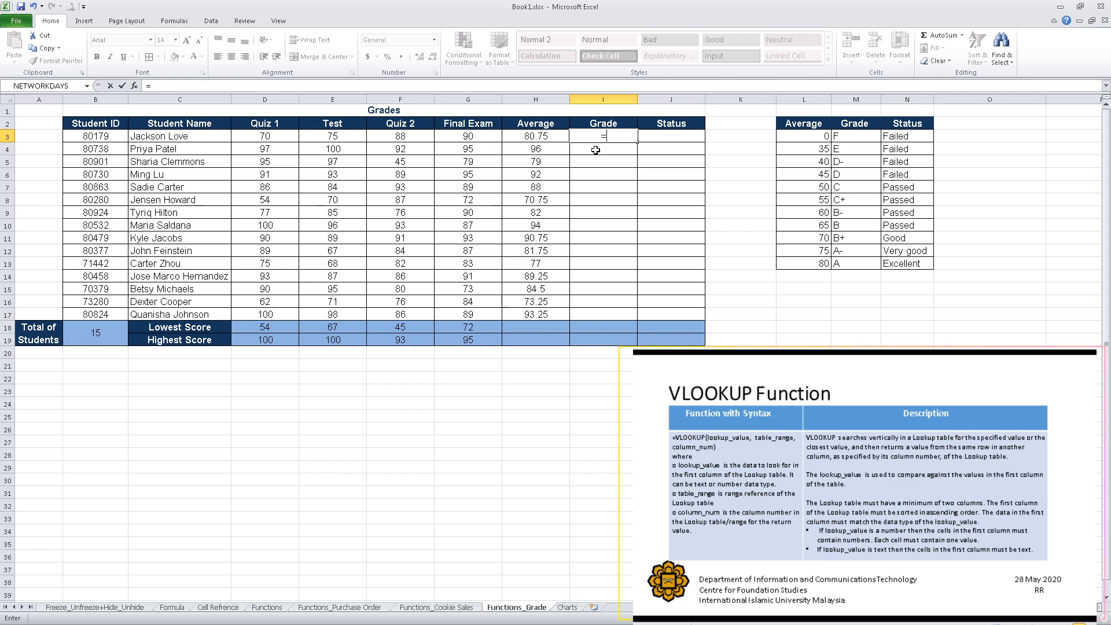
pyautogui.write('v')
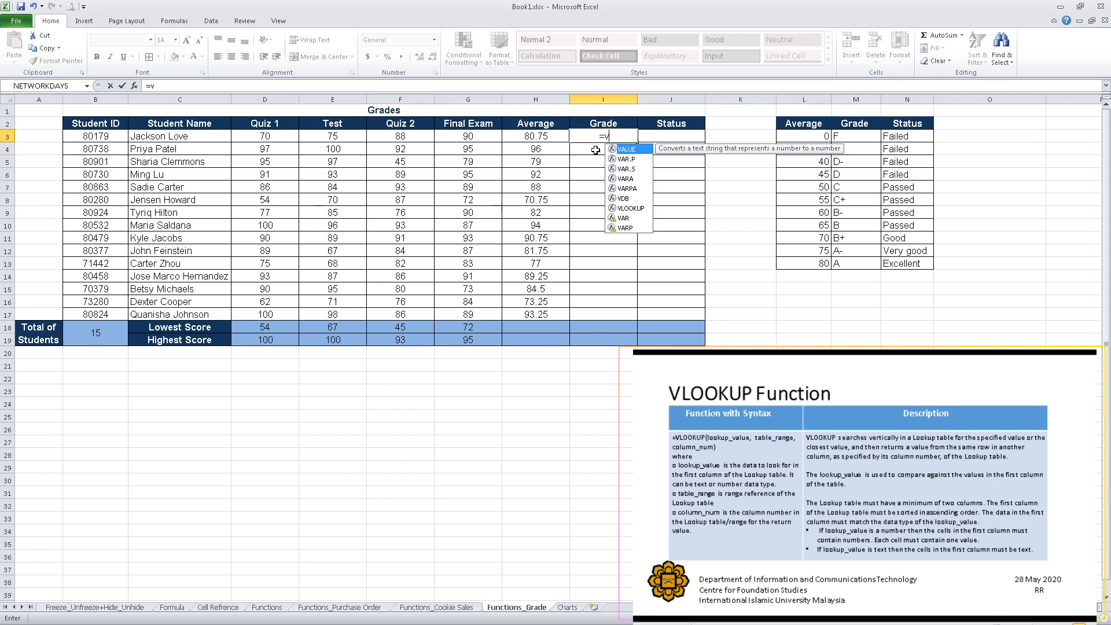
pyautogui.write('lookup')
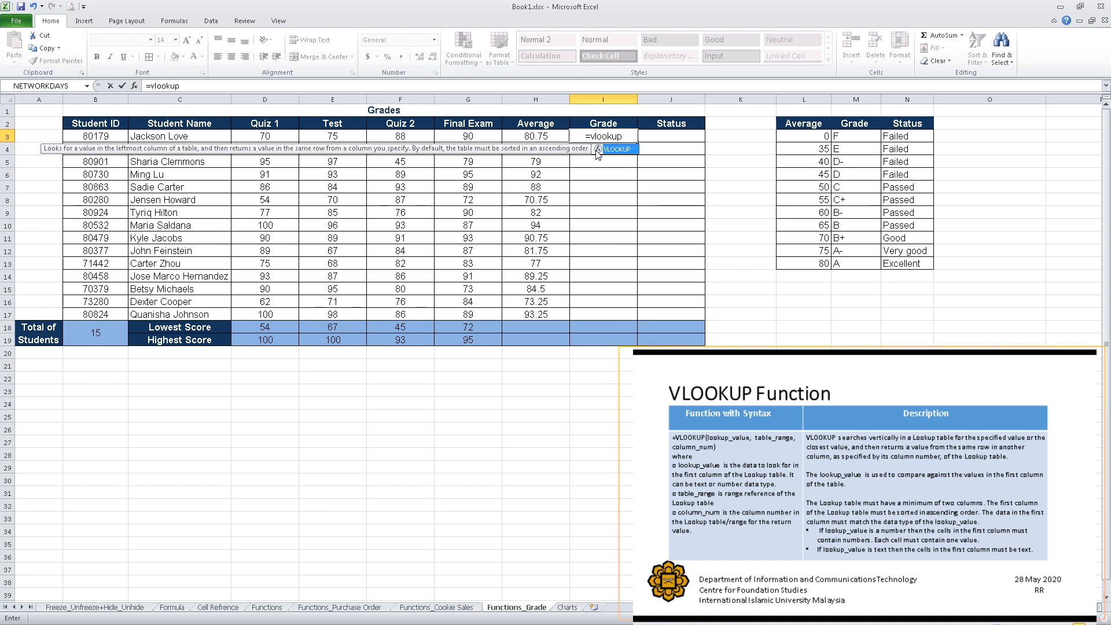
pyautogui.write('(')
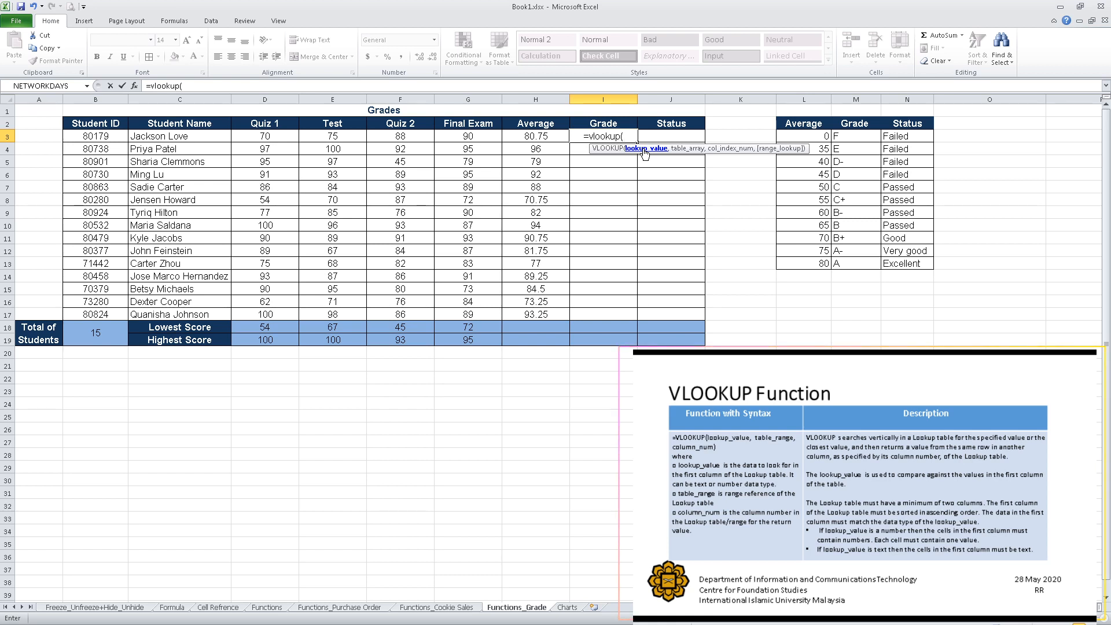
pyautogui.click(543, 139)
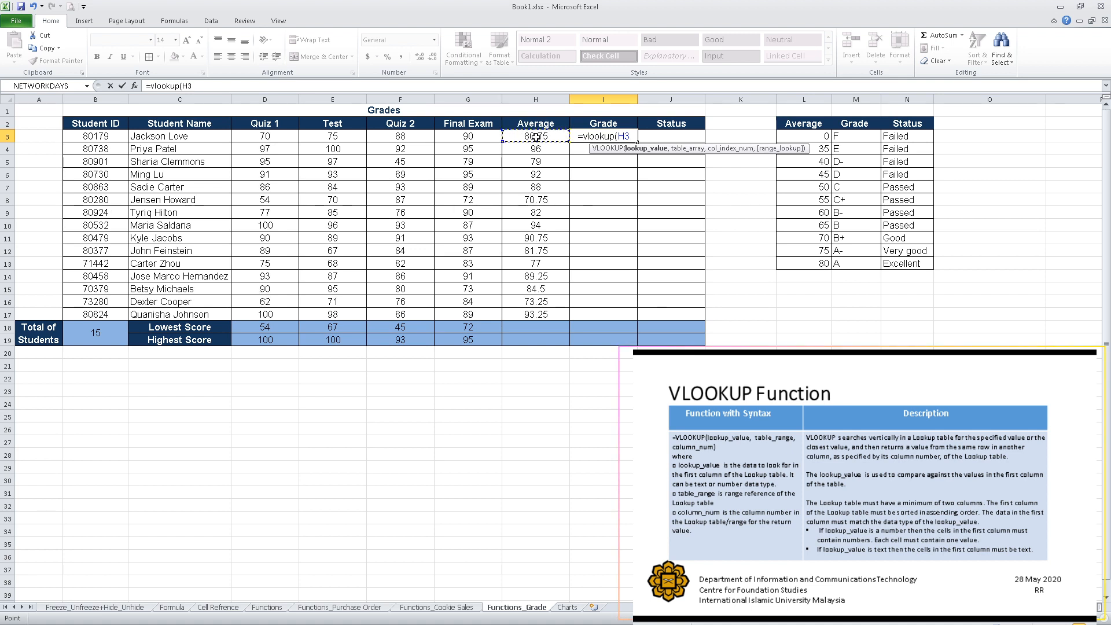
pyautogui.write(',')
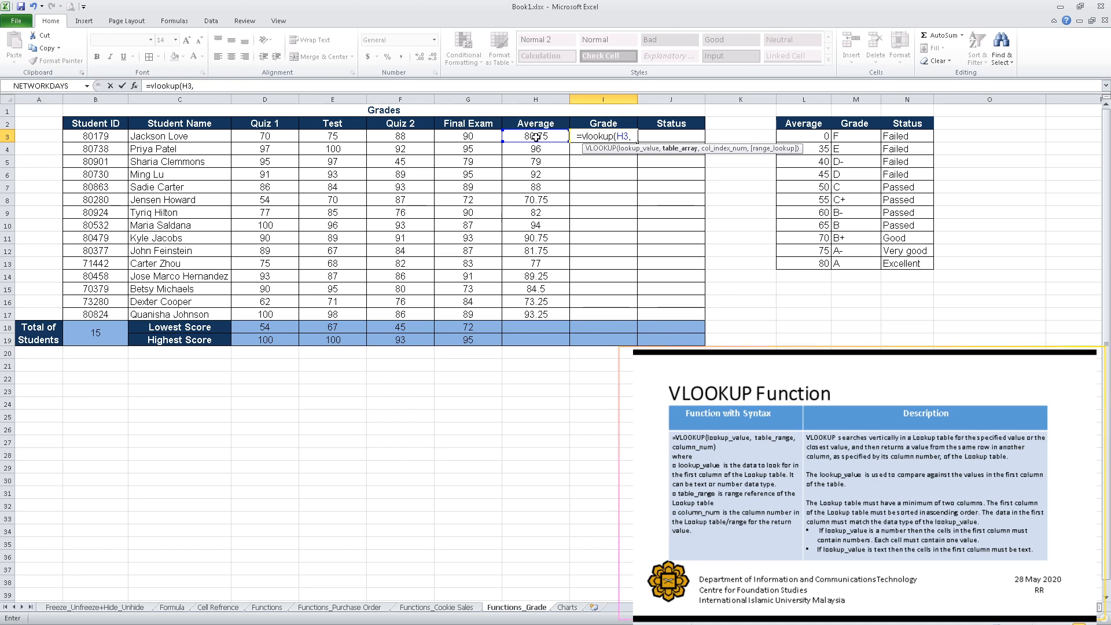
# Set the lookup table to the absolute range $L$3:$N$13 with column index 2 and enter the formula.
pyautogui.click(802, 136)
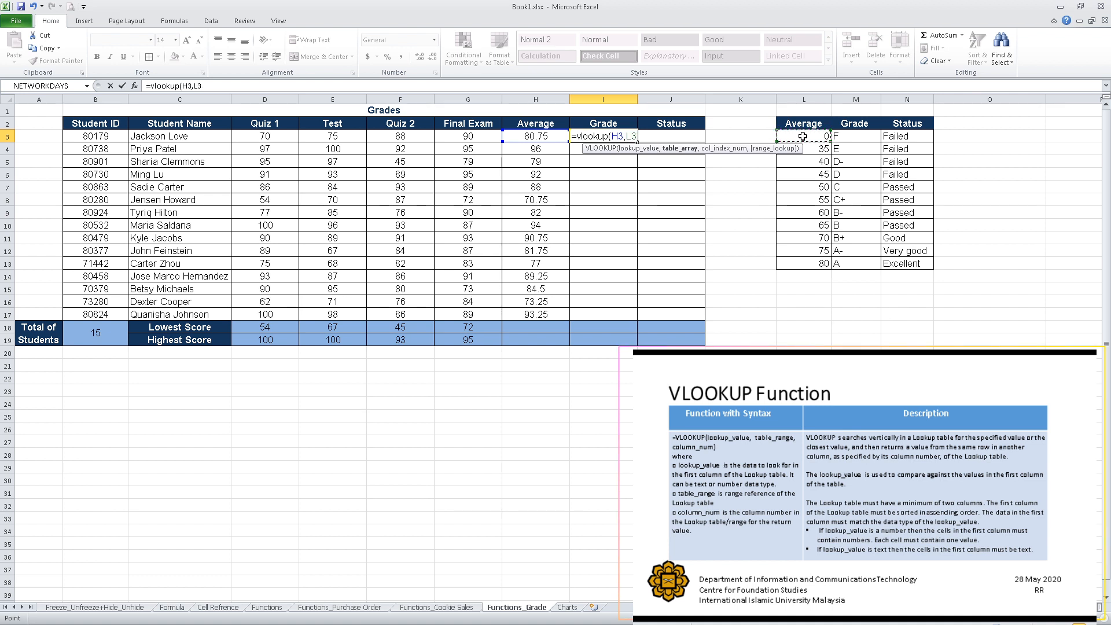
pyautogui.moveTo(802, 136); pyautogui.dragTo(901, 264)
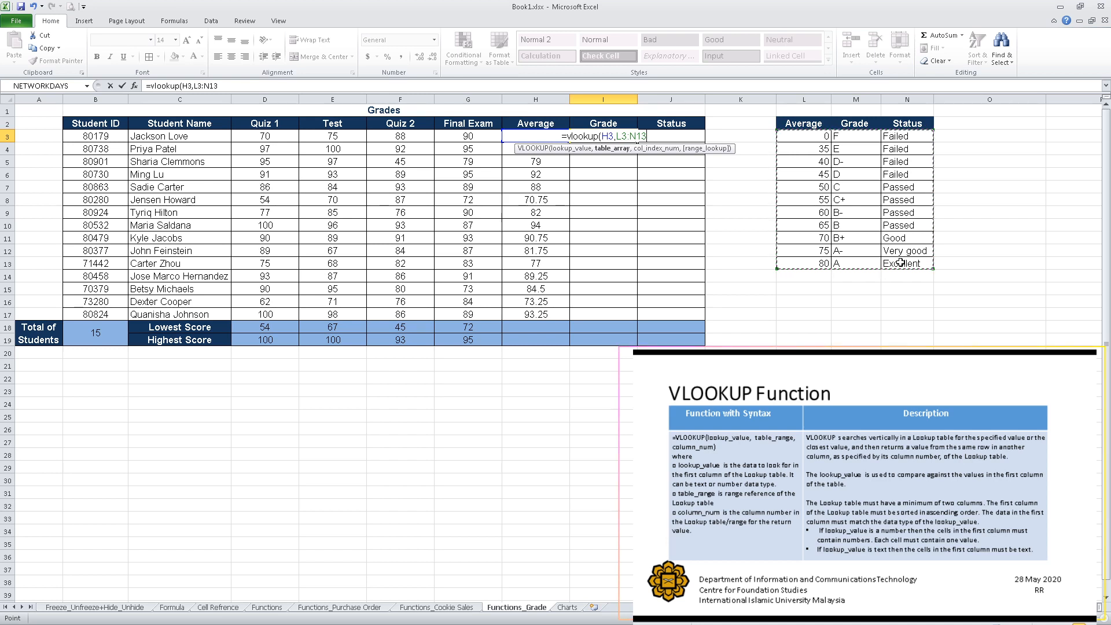
pyautogui.press('F4')
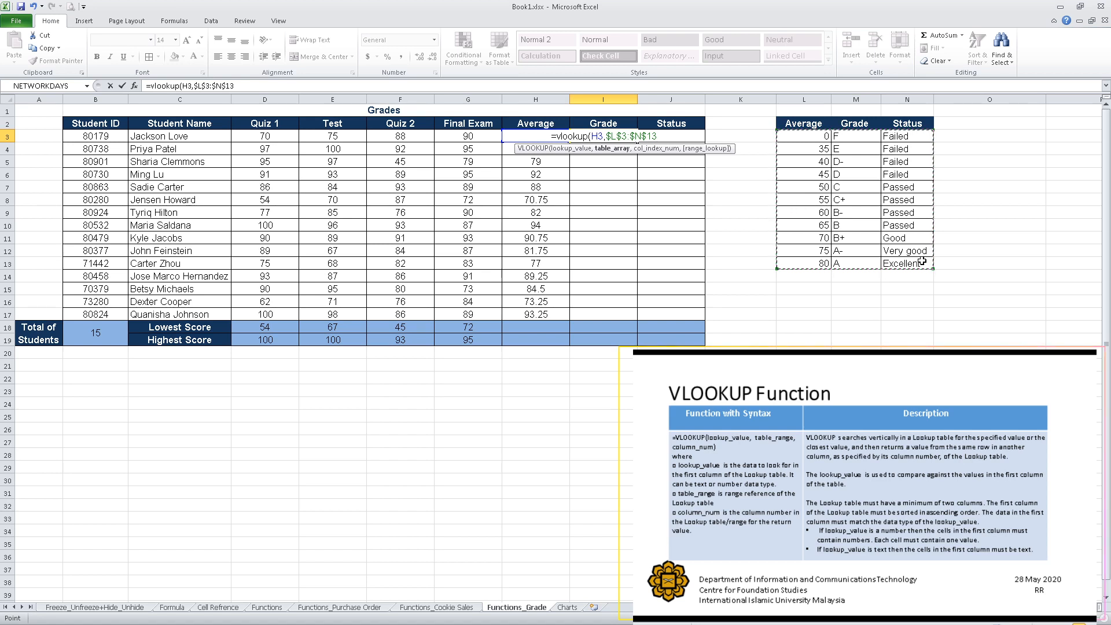
pyautogui.write(',')
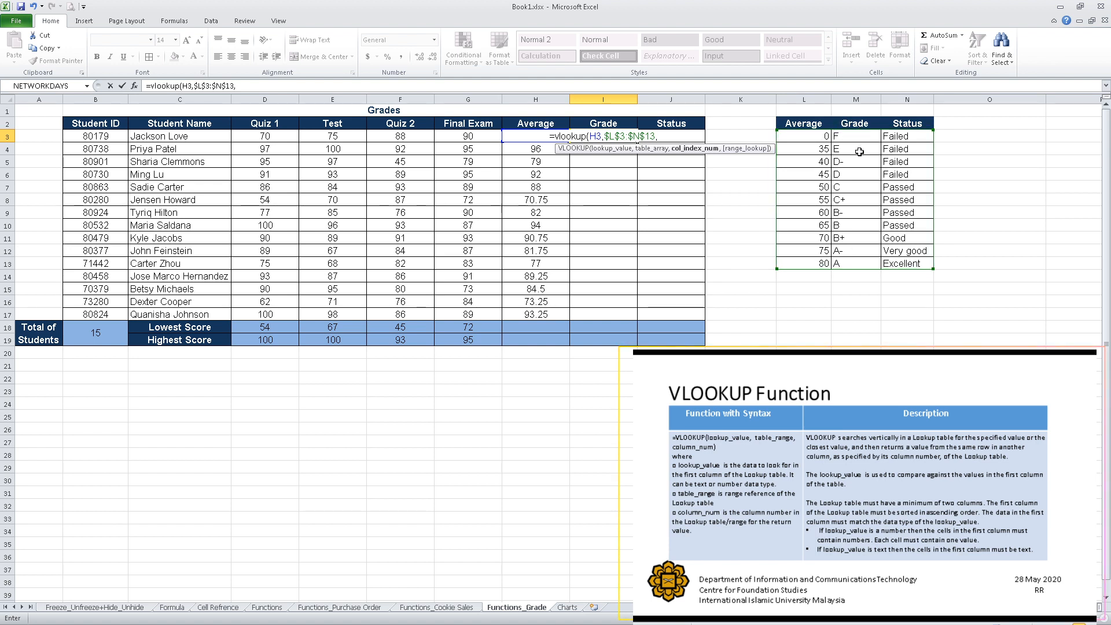
pyautogui.write('2')
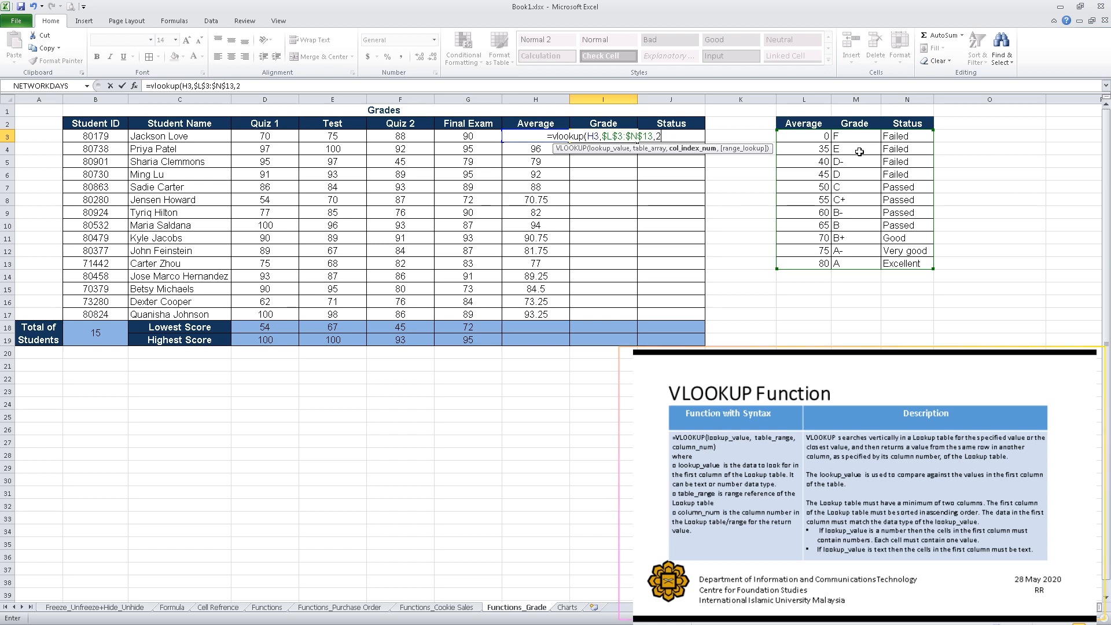
pyautogui.write(')')
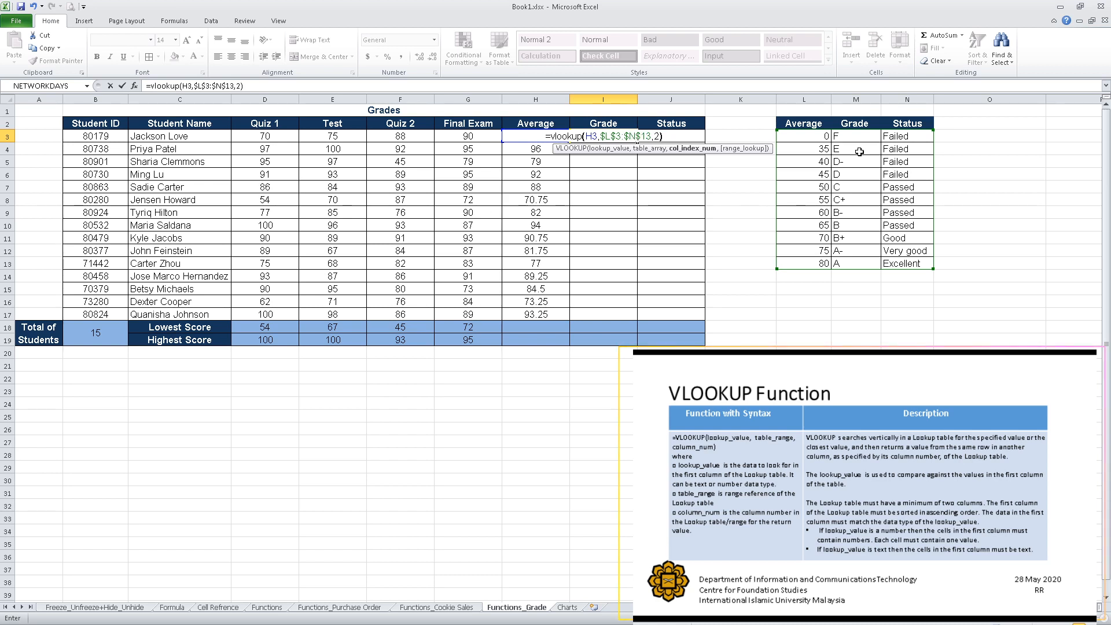
pyautogui.press('Return')
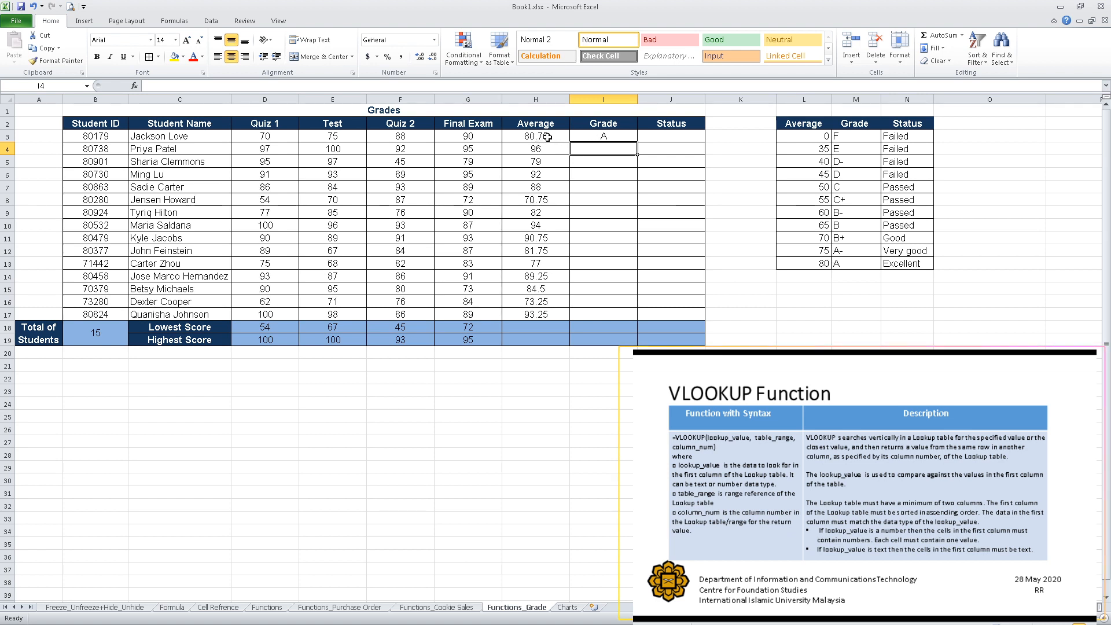
# Fill the grade formula down the Grade column through row 17.
pyautogui.click(614, 137)
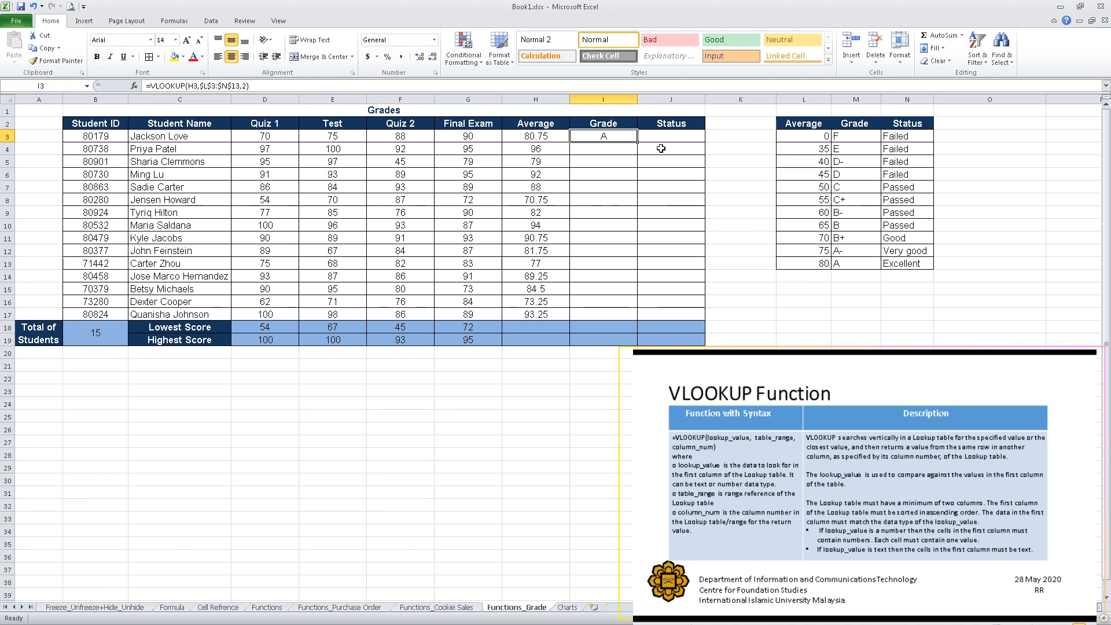
pyautogui.moveTo(637, 141); pyautogui.dragTo(629, 318)
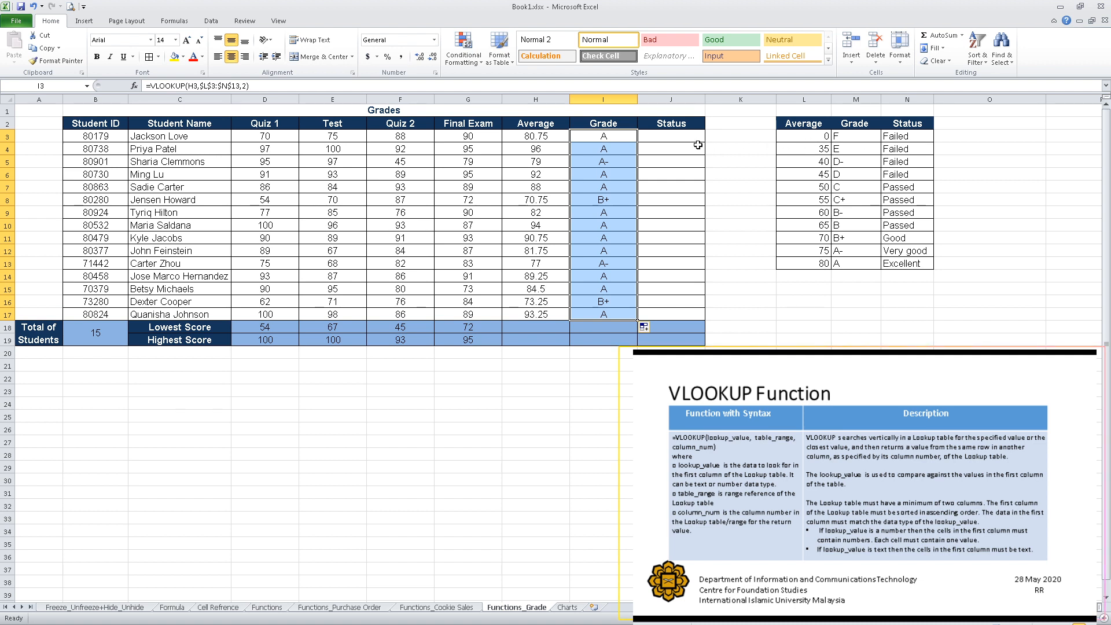
# Start a VLOOKUP formula in the first Status cell using the student's average H3 as lookup value.
pyautogui.click(662, 138)
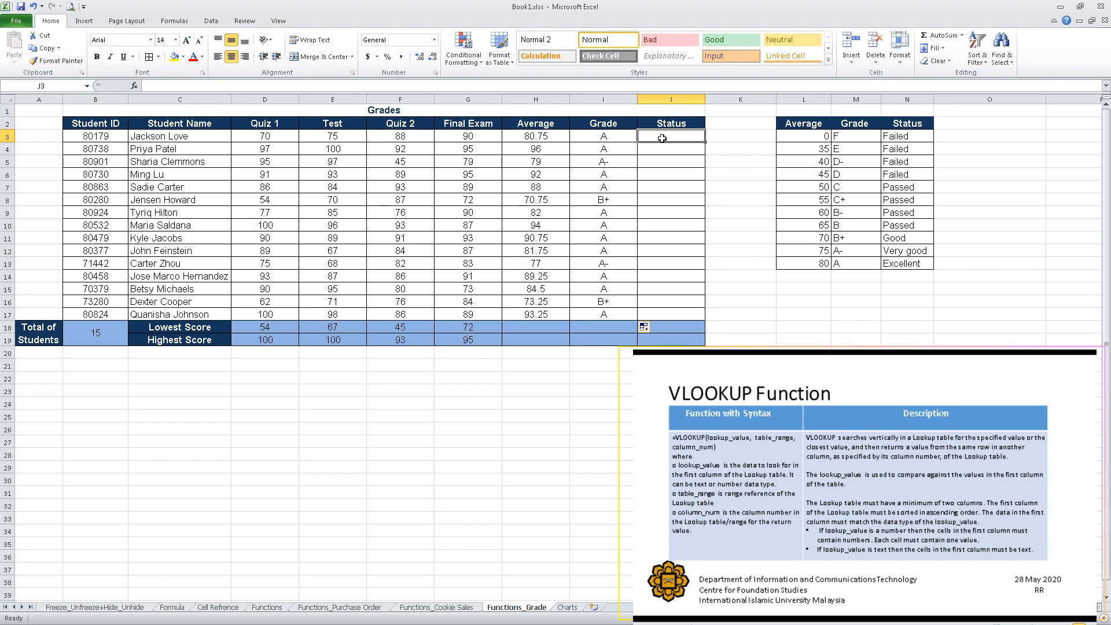
pyautogui.write('=v')
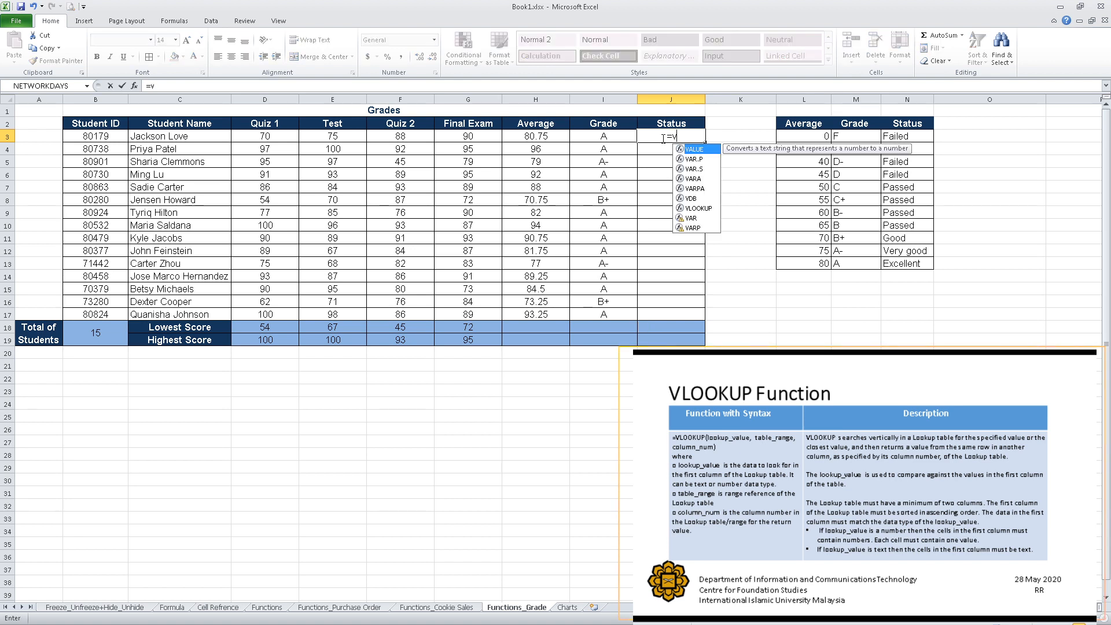
pyautogui.write('lookup(')
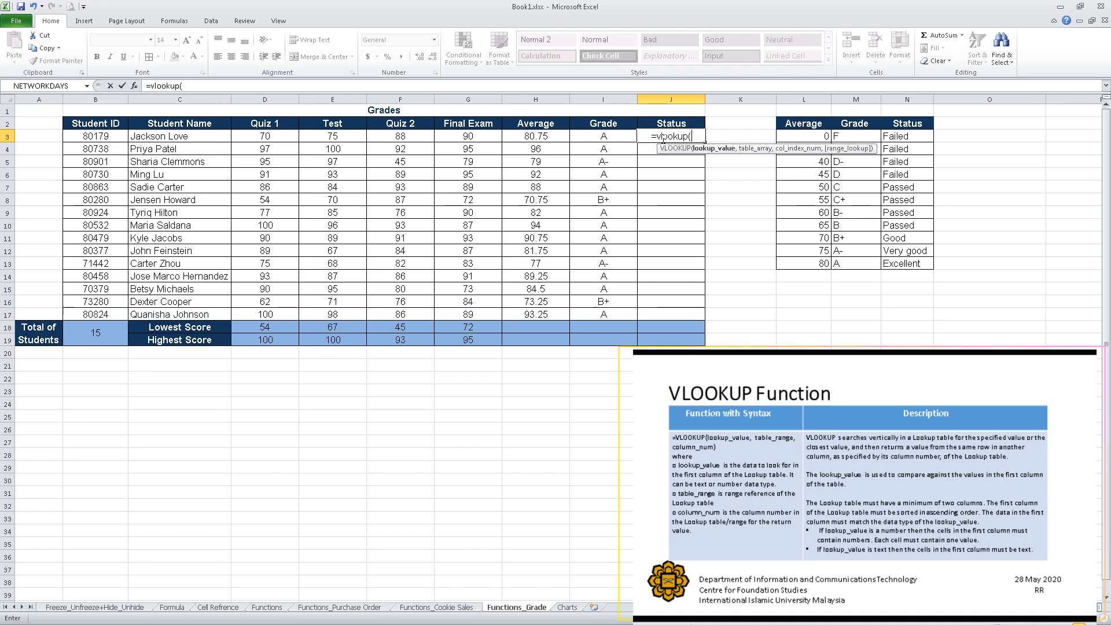
pyautogui.click(548, 138)
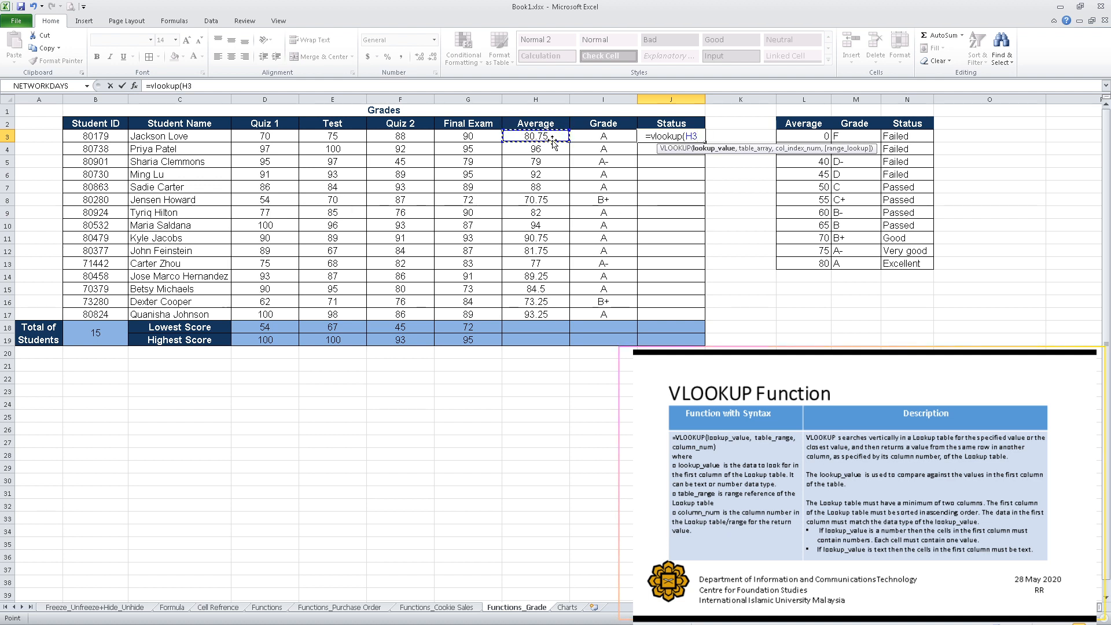
pyautogui.write(',')
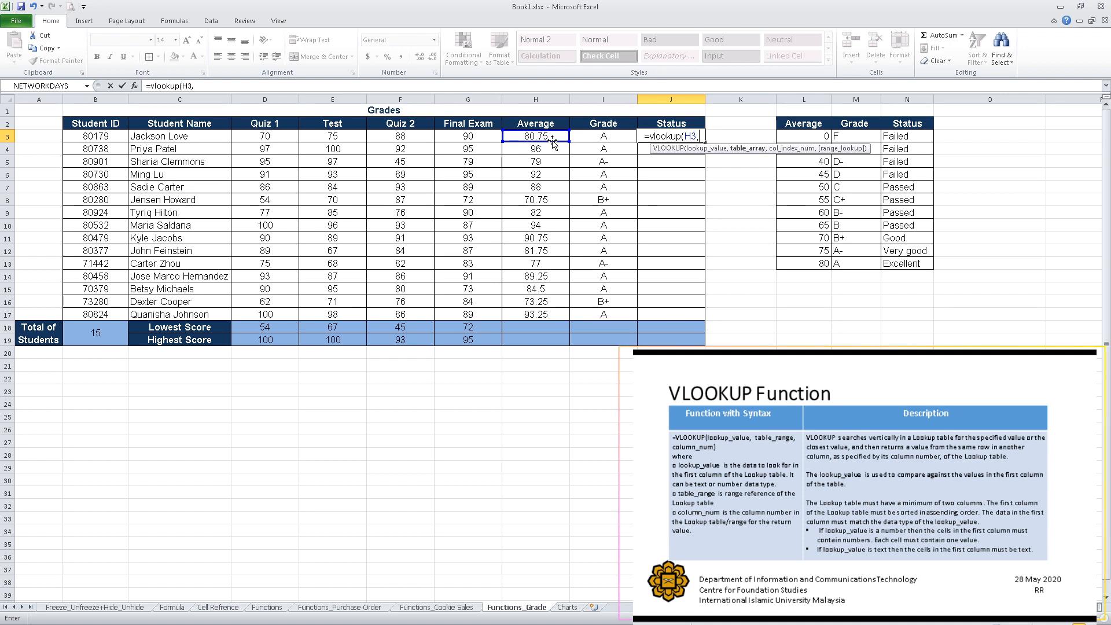
# Set the lookup table to the absolute range $L$3:$N$13 with column index 3 and enter the formula.
pyautogui.moveTo(806, 138); pyautogui.dragTo(910, 262)
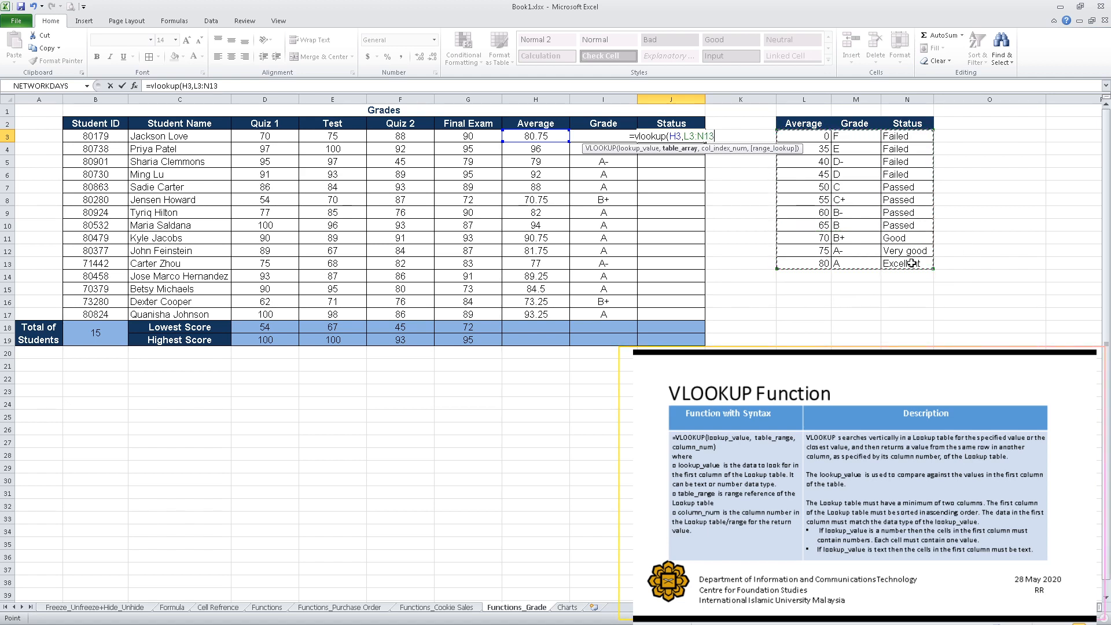
pyautogui.press('F4')
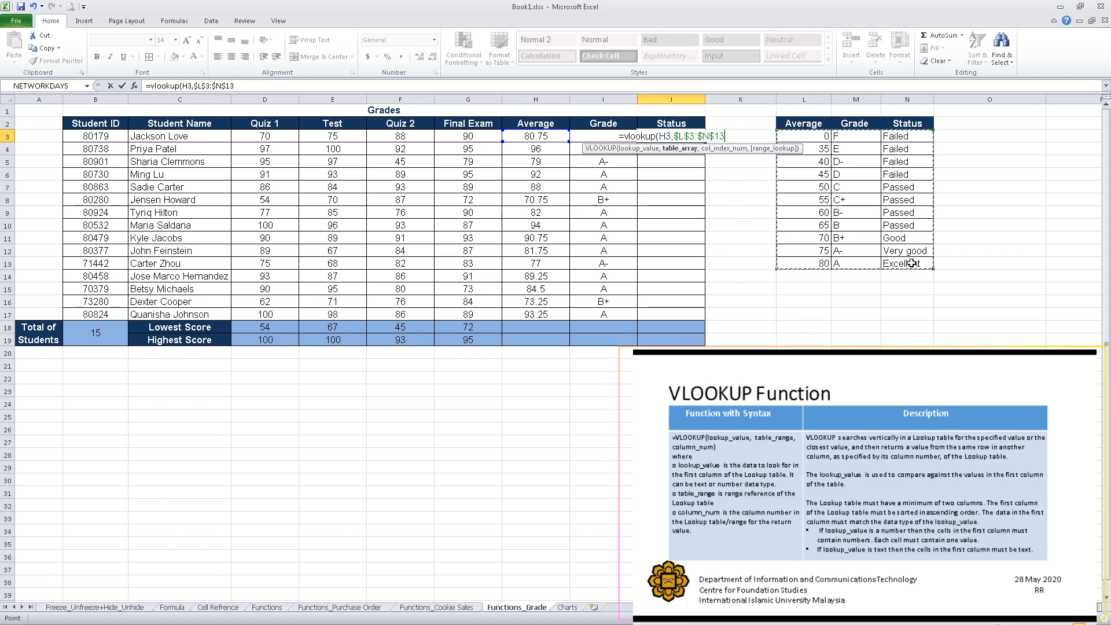
pyautogui.write(',')
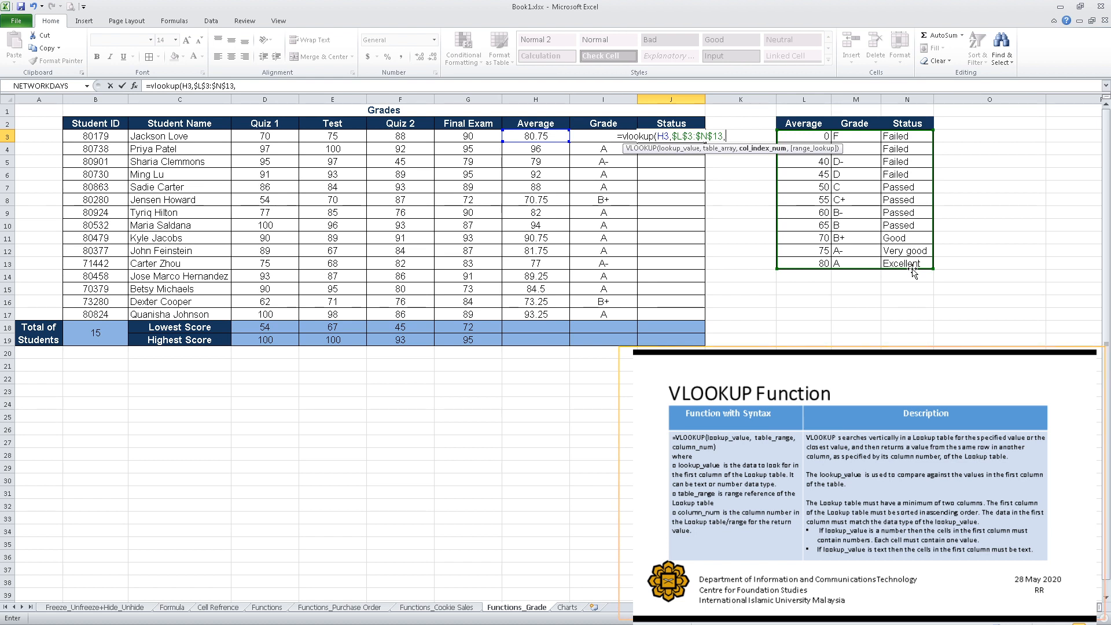
pyautogui.write('3')
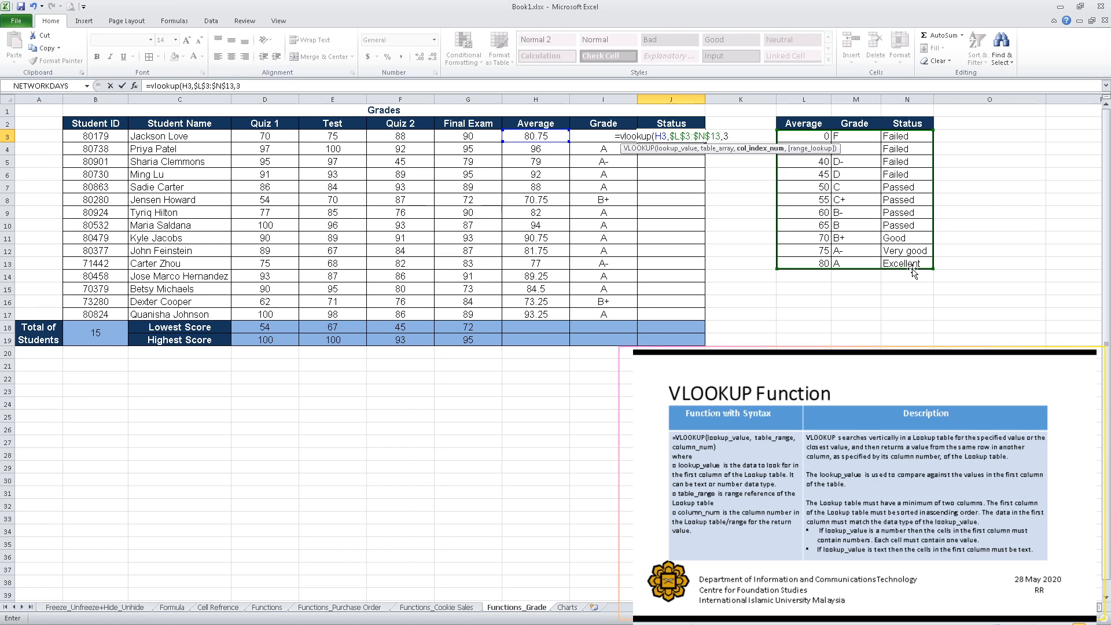
pyautogui.write(')')
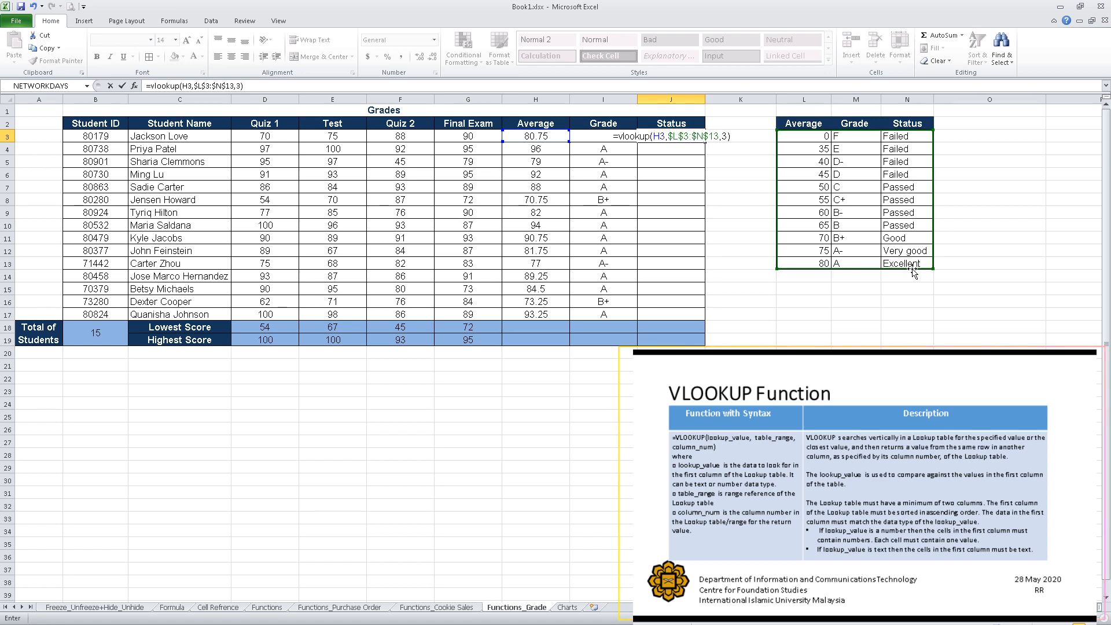
pyautogui.press('Return')
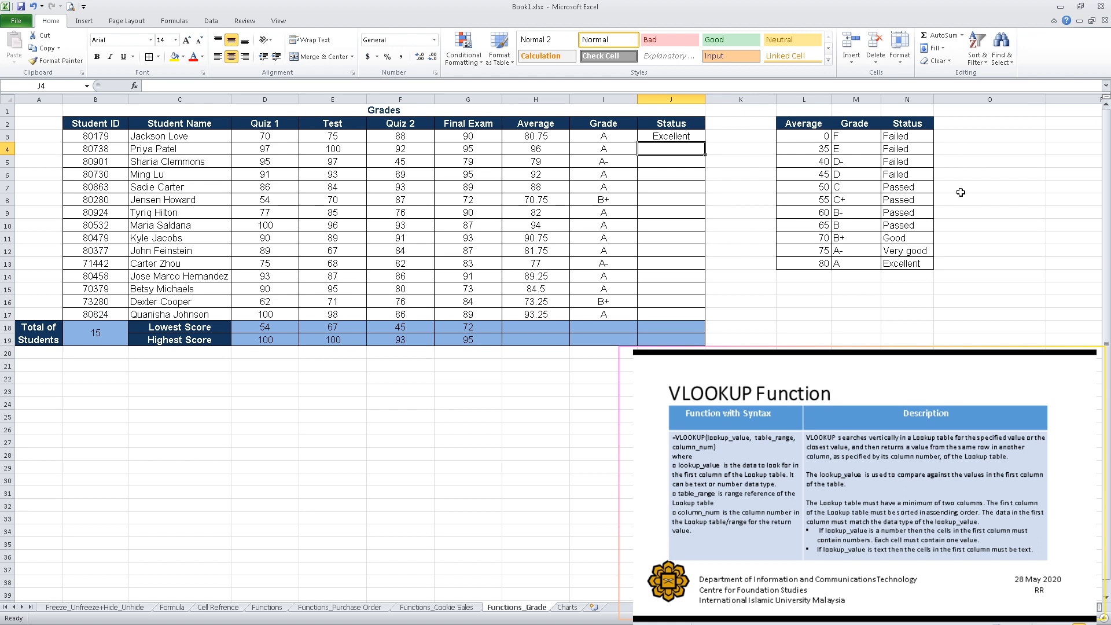
# Fill the status formula down the Status column through row 17.
pyautogui.click(684, 140)
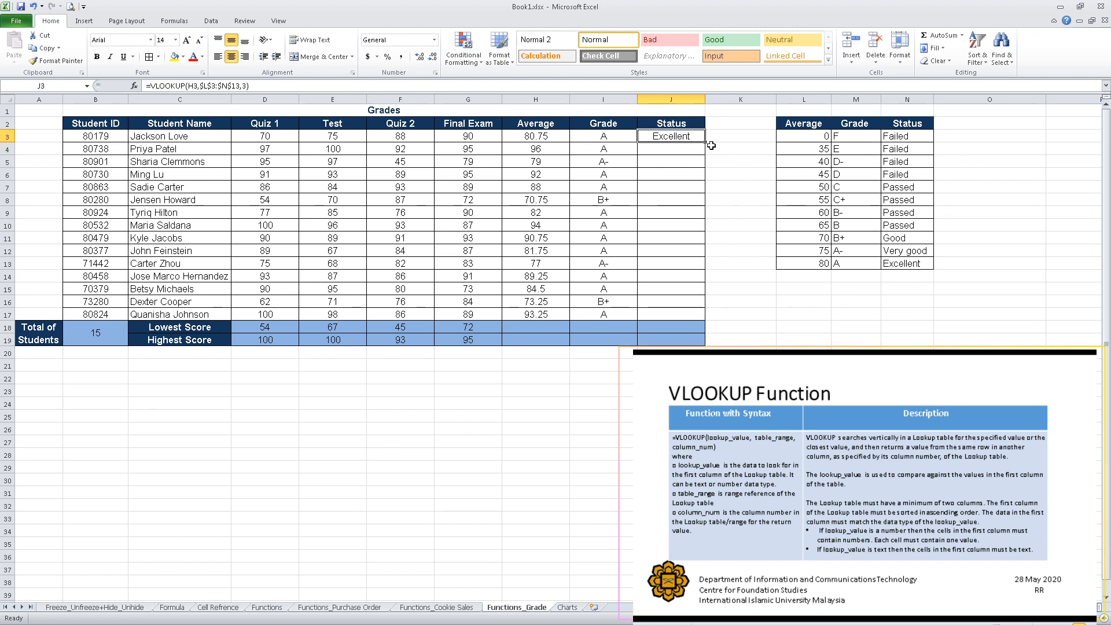
pyautogui.moveTo(707, 143); pyautogui.dragTo(695, 317)
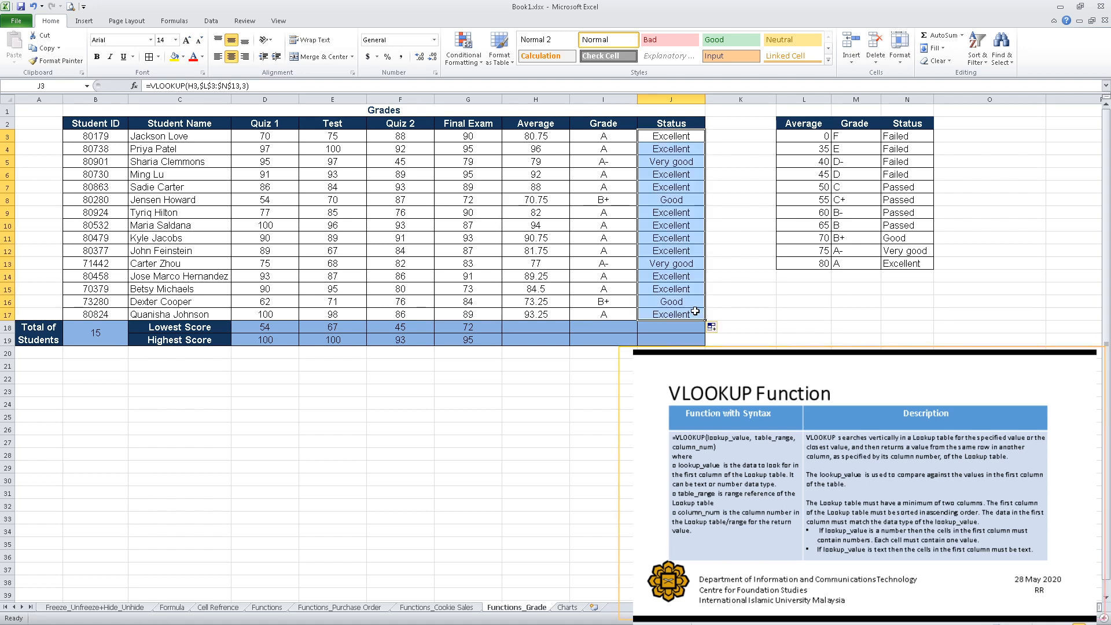